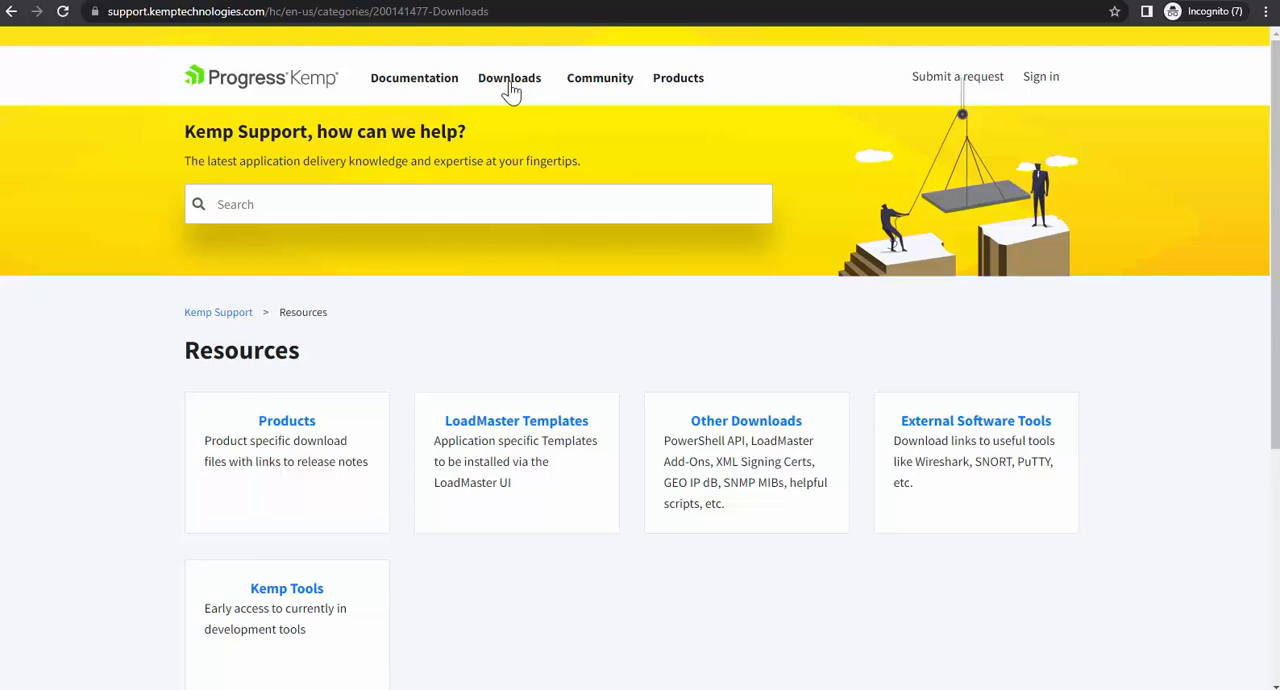
Step: Download the DataDirect Hybrid Data Pipline template from the Progress section of the LoadMaster Templates
click(520, 422)
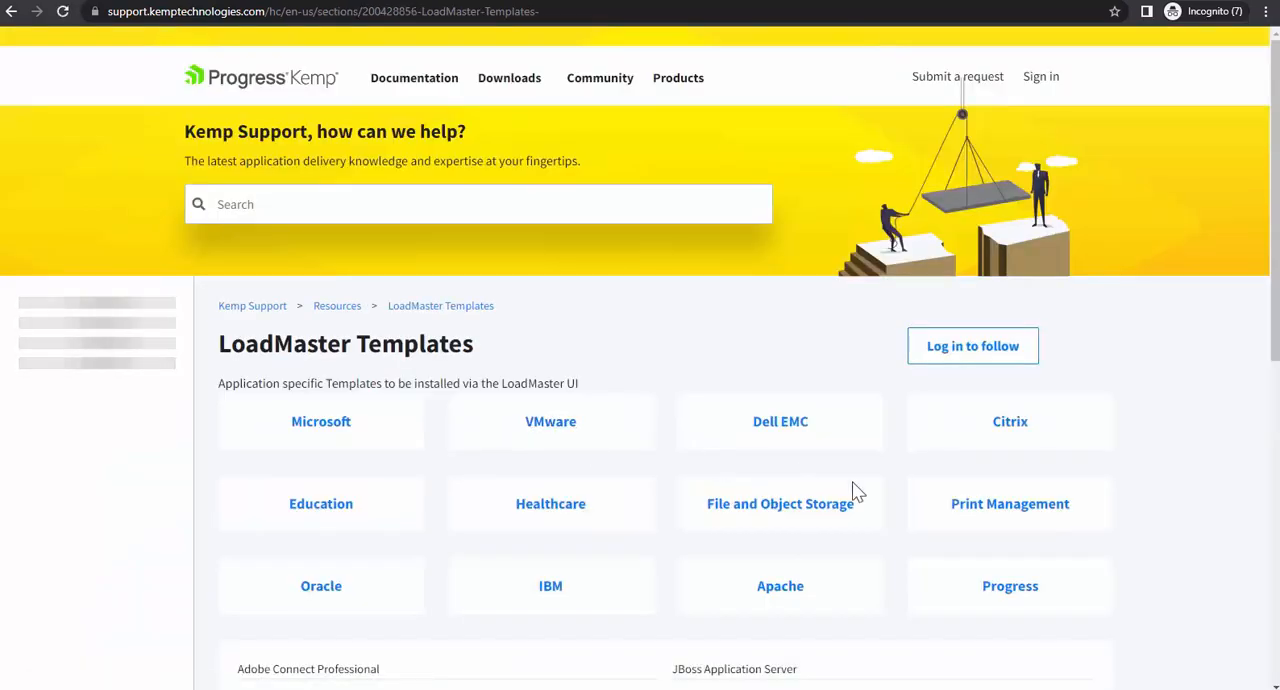
click(1010, 587)
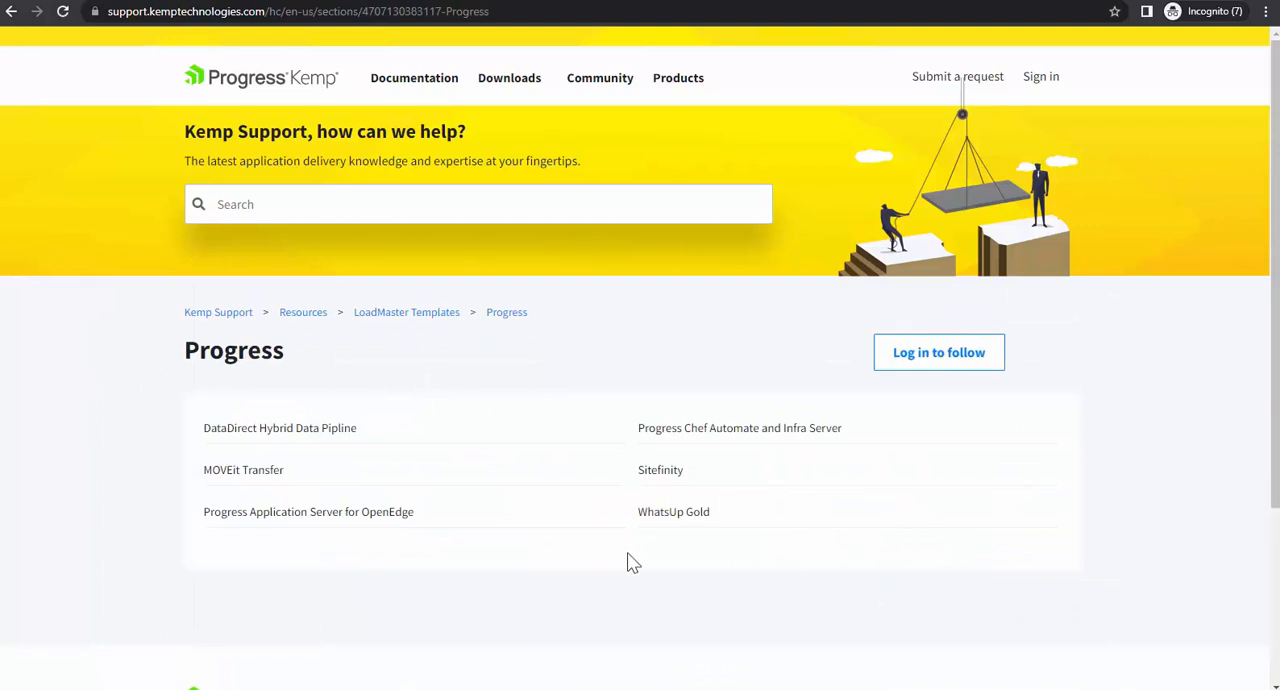
click(321, 436)
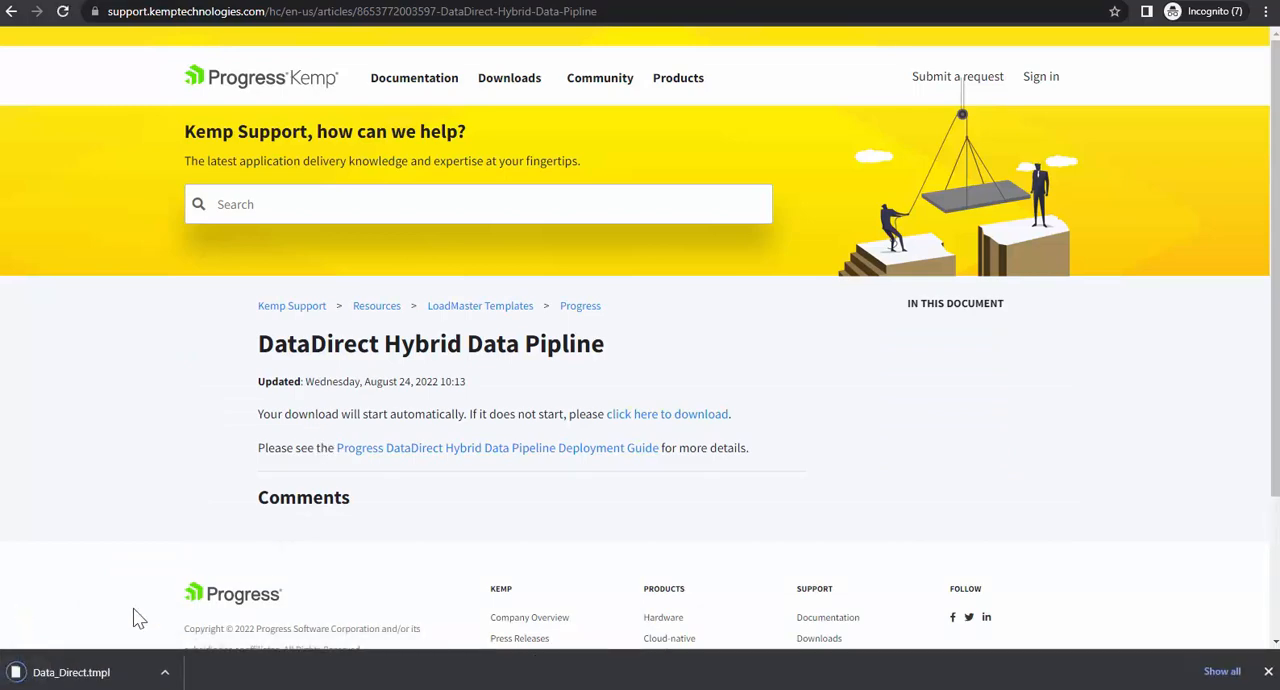
Step: Open the Progress DataDirect Hybrid Data Pipeline Deployment Guide and look through its contents and introduction
click(556, 452)
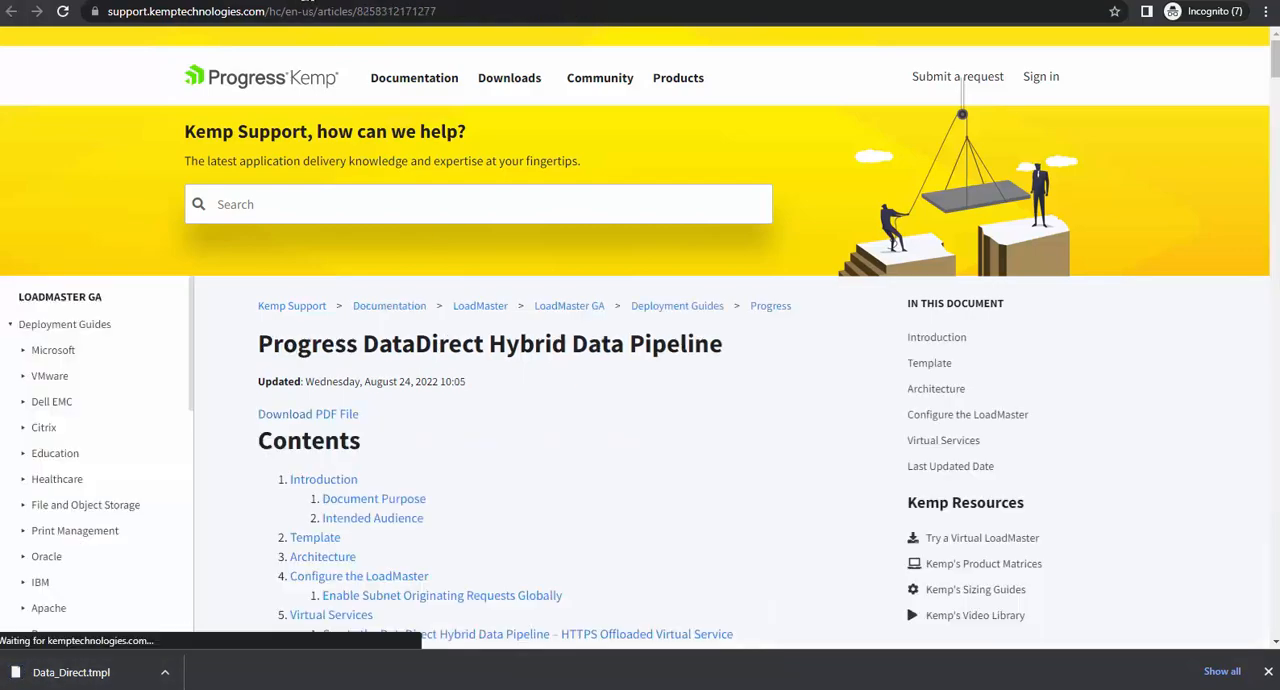
scroll(613, 433, down, 2)
scroll(613, 433, down, 15)
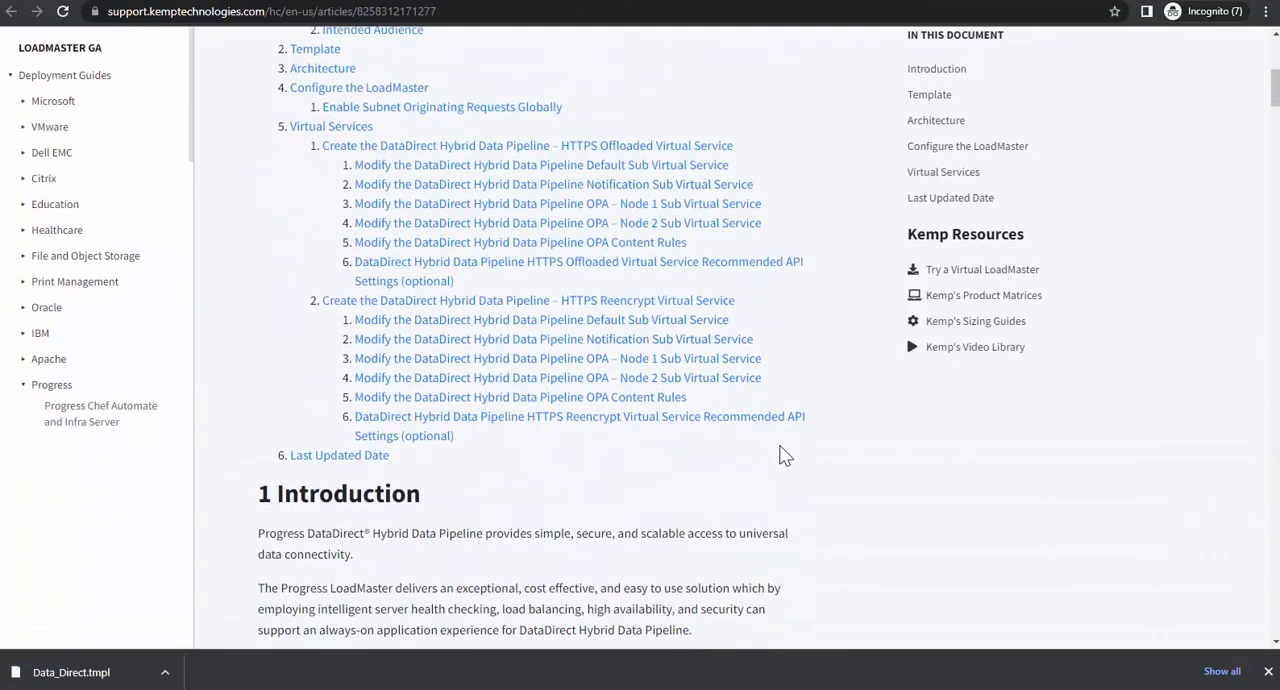
scroll(783, 455, down, 12)
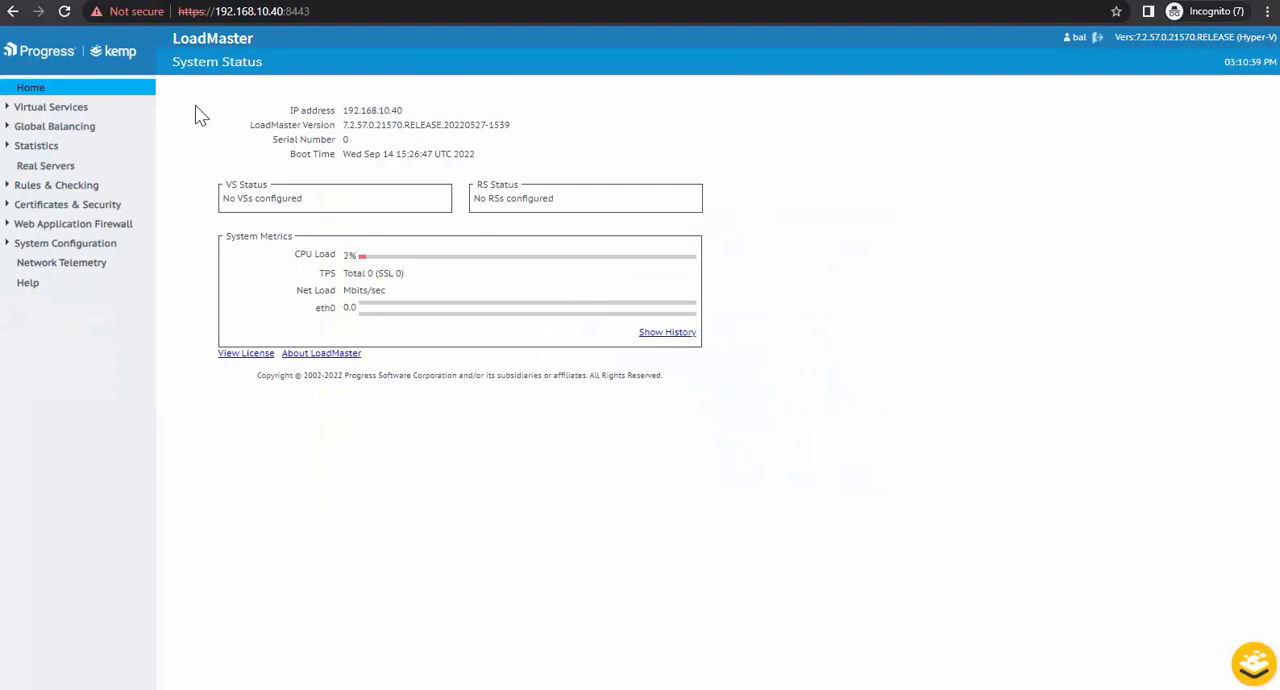
Step: Import the template file Data_Direct.tmpl into the LoadMaster's template management
click(75, 108)
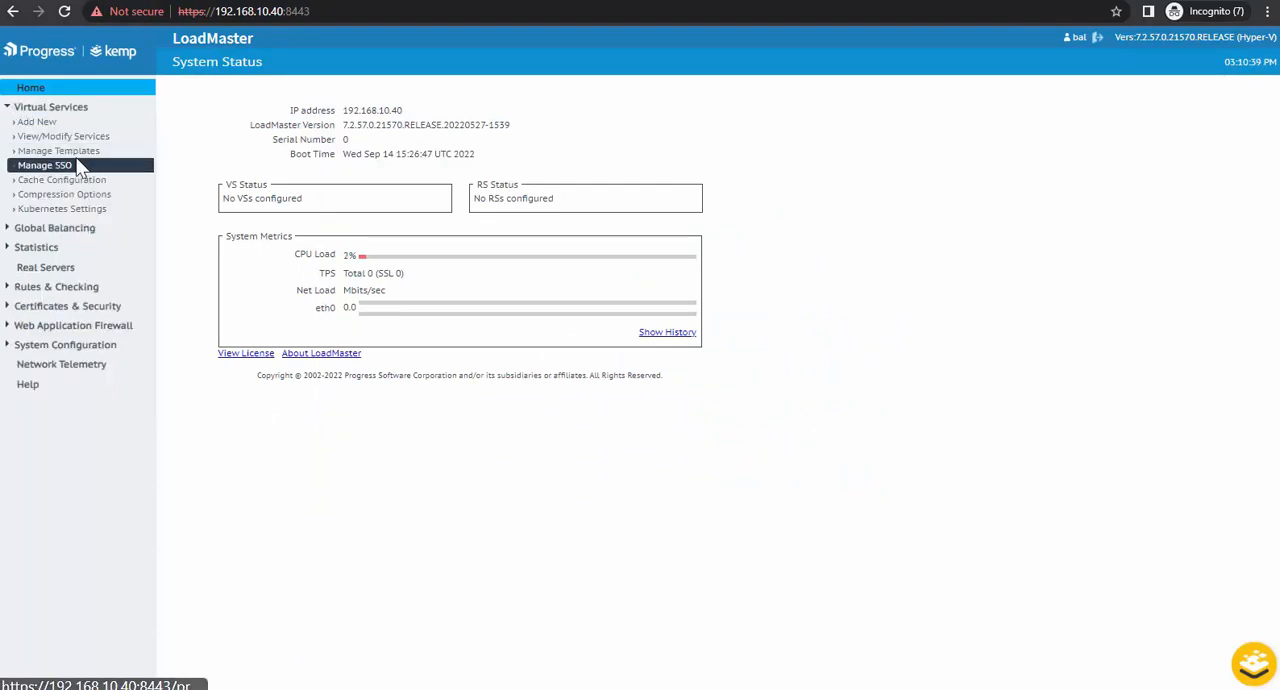
click(70, 151)
click(292, 150)
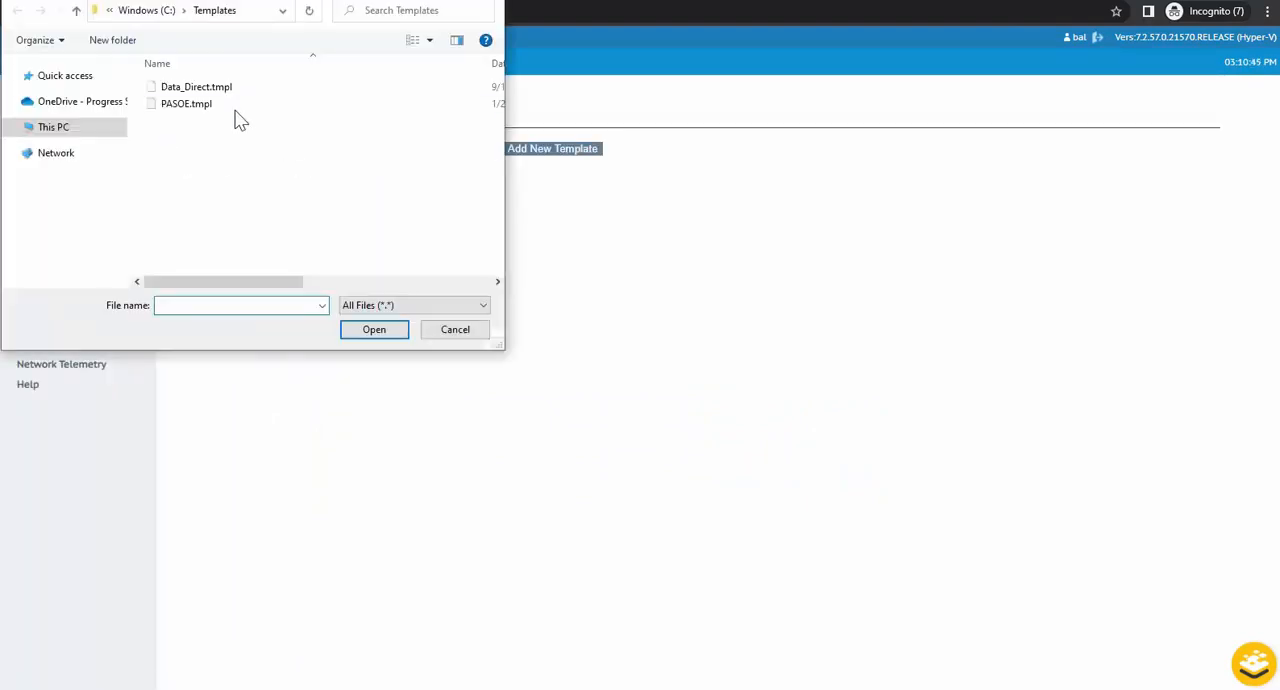
click(226, 90)
click(360, 326)
click(552, 150)
click(782, 100)
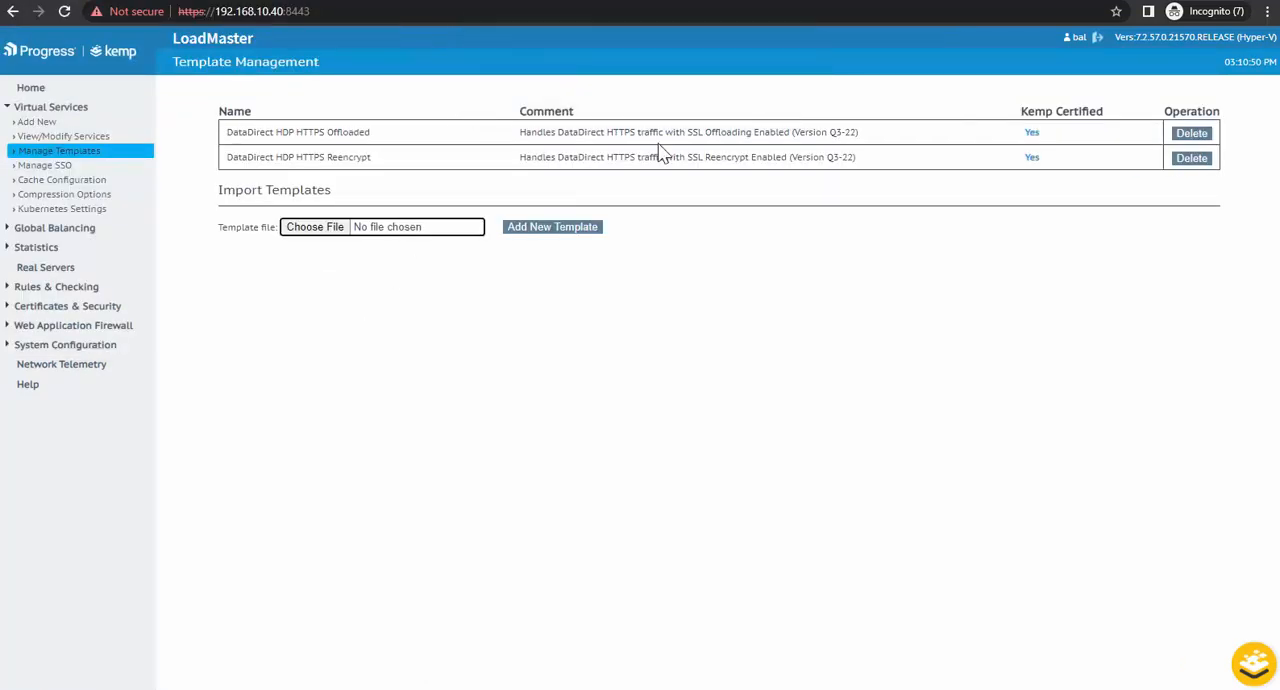
Step: Add a tcp virtual service at 192.168.10.40, port 443, using the DataDirect HDP HTTPS Reencrypt template
click(47, 127)
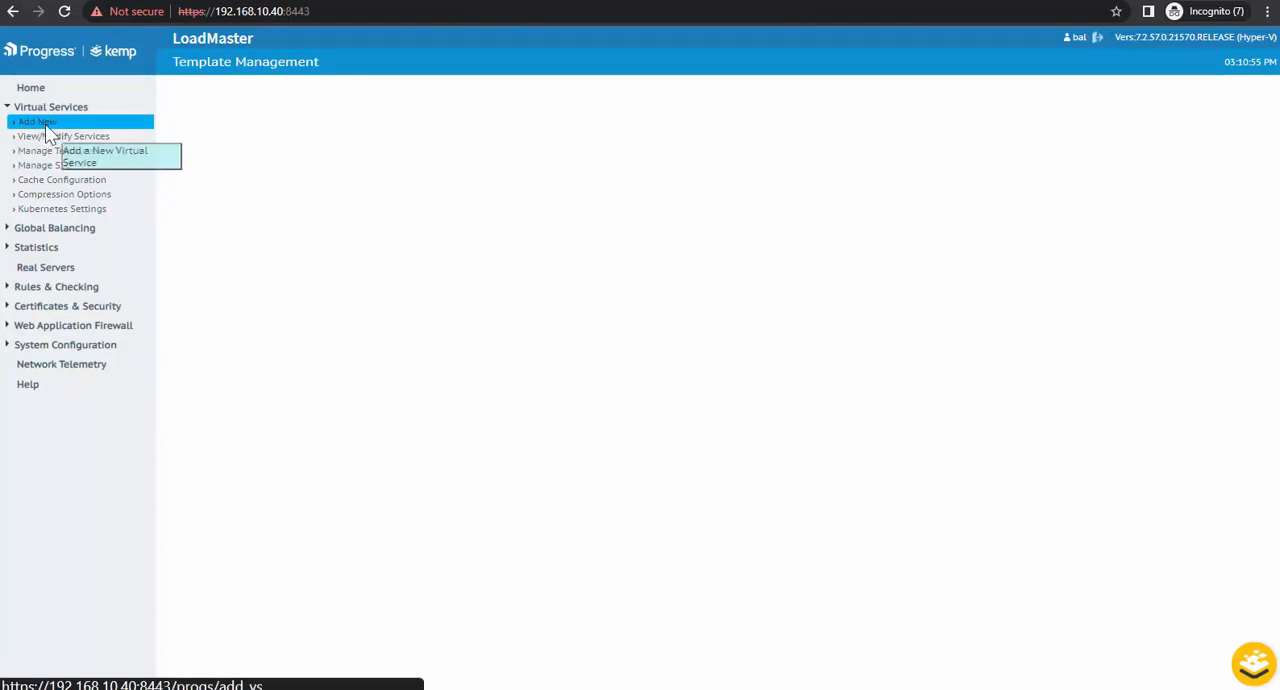
click(544, 180)
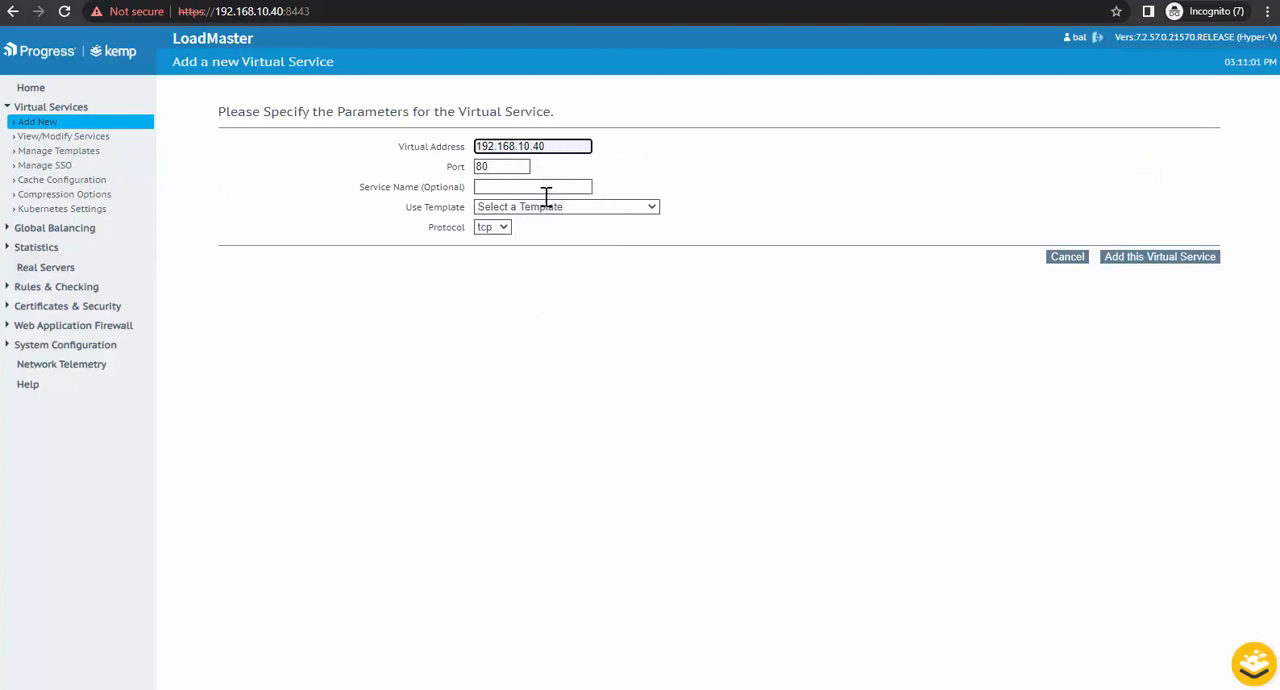
click(548, 207)
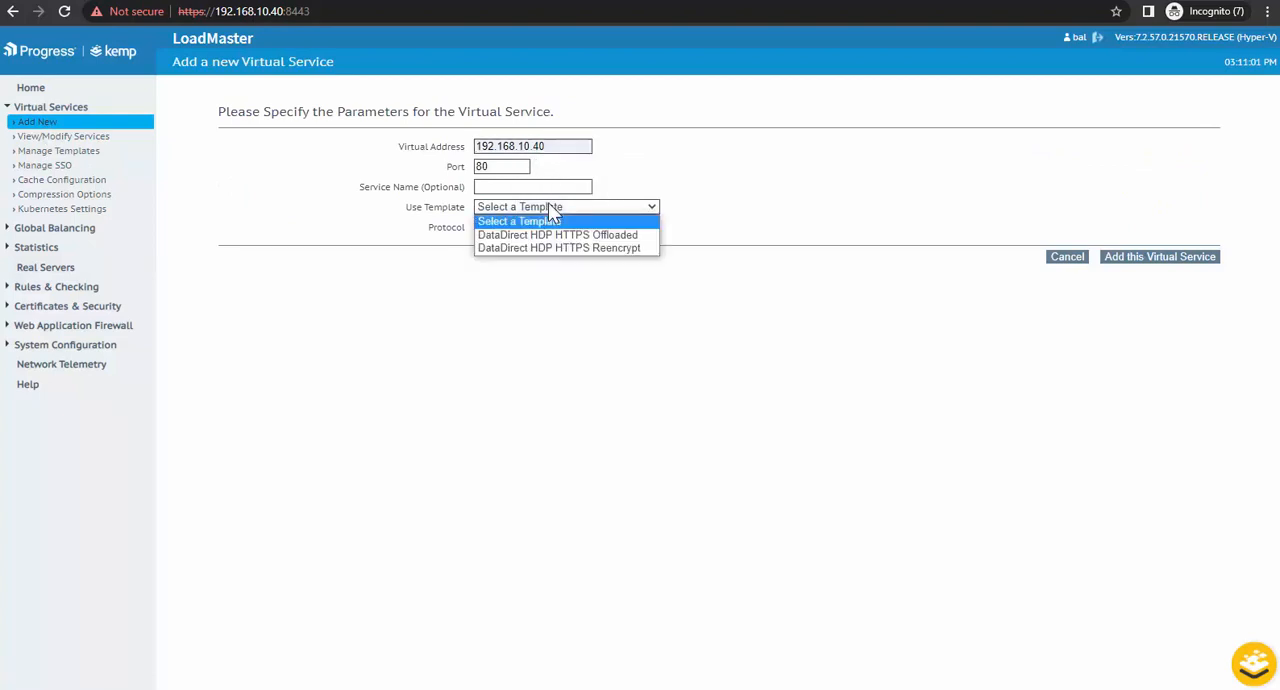
click(578, 248)
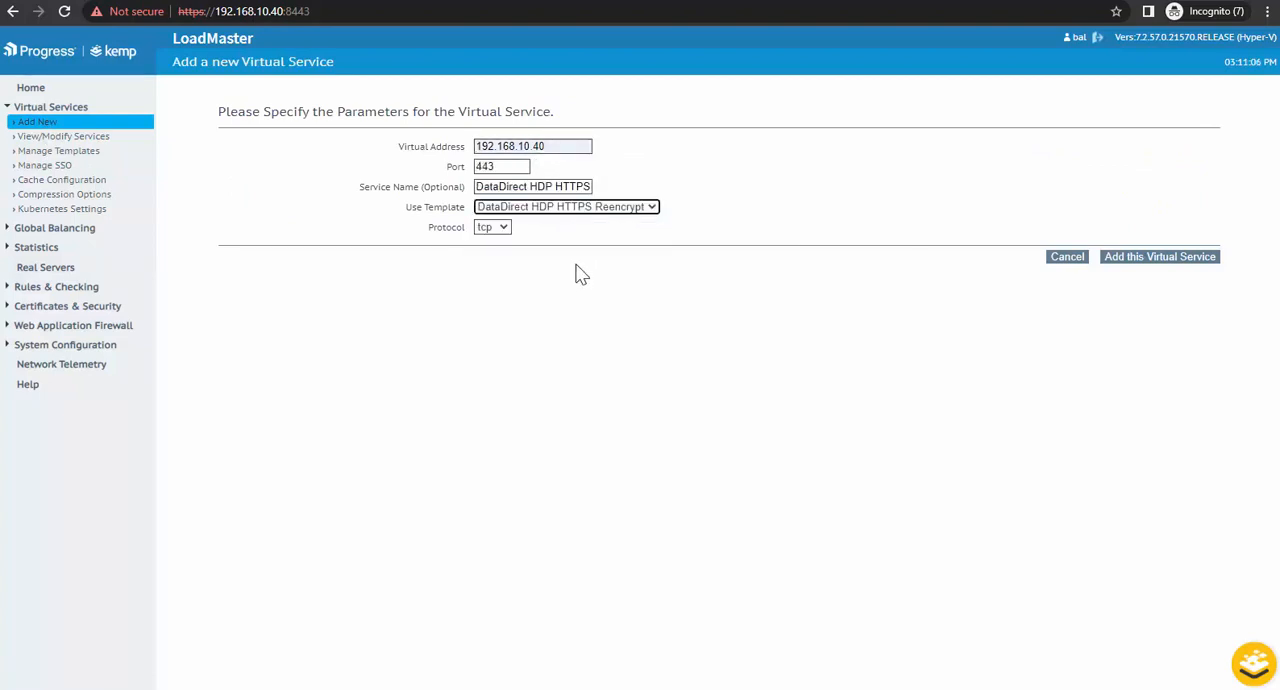
click(1133, 262)
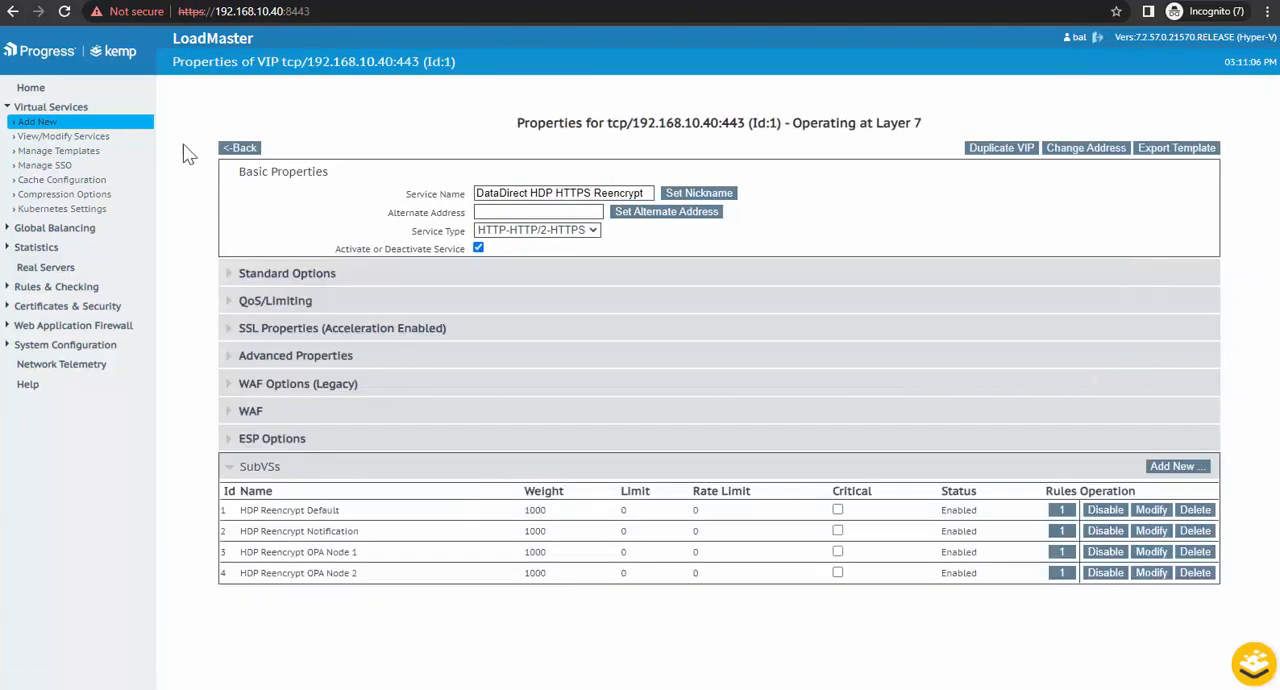
Step: Assign the Wildcard [*.kempdemo.com] certificate to the 192.168.10.40:443 virtual service in its SSL properties
click(89, 139)
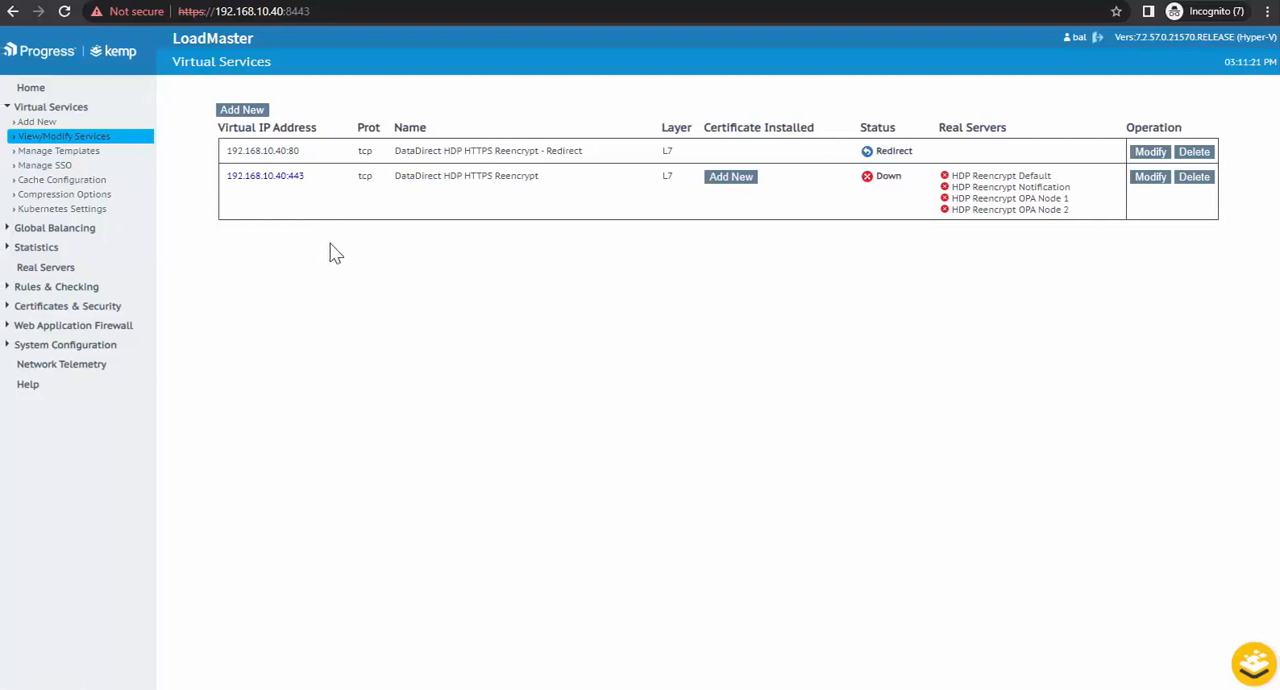
click(1156, 186)
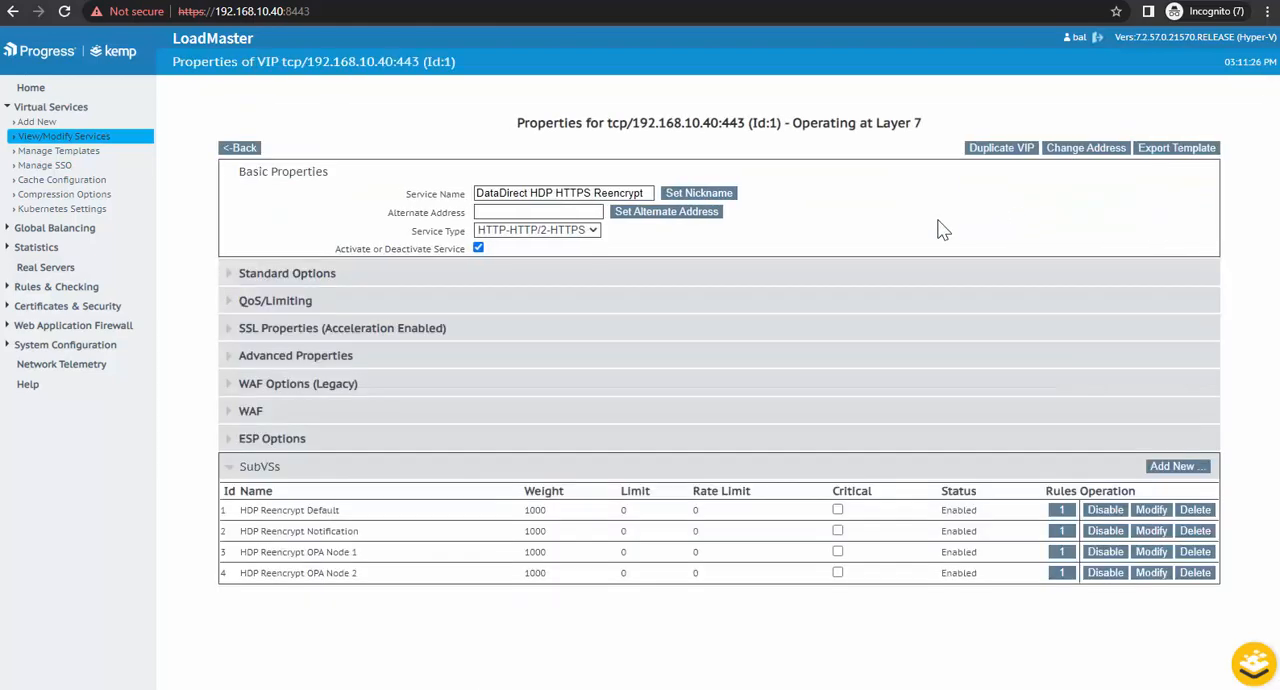
click(369, 337)
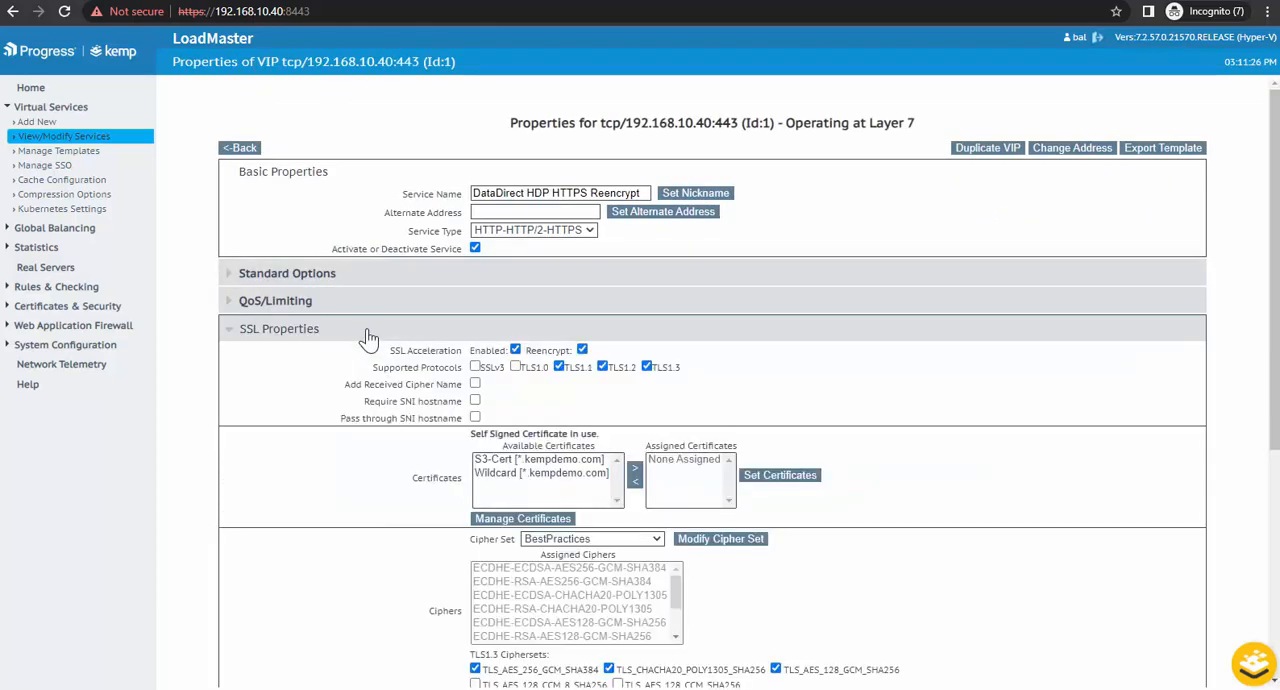
click(555, 473)
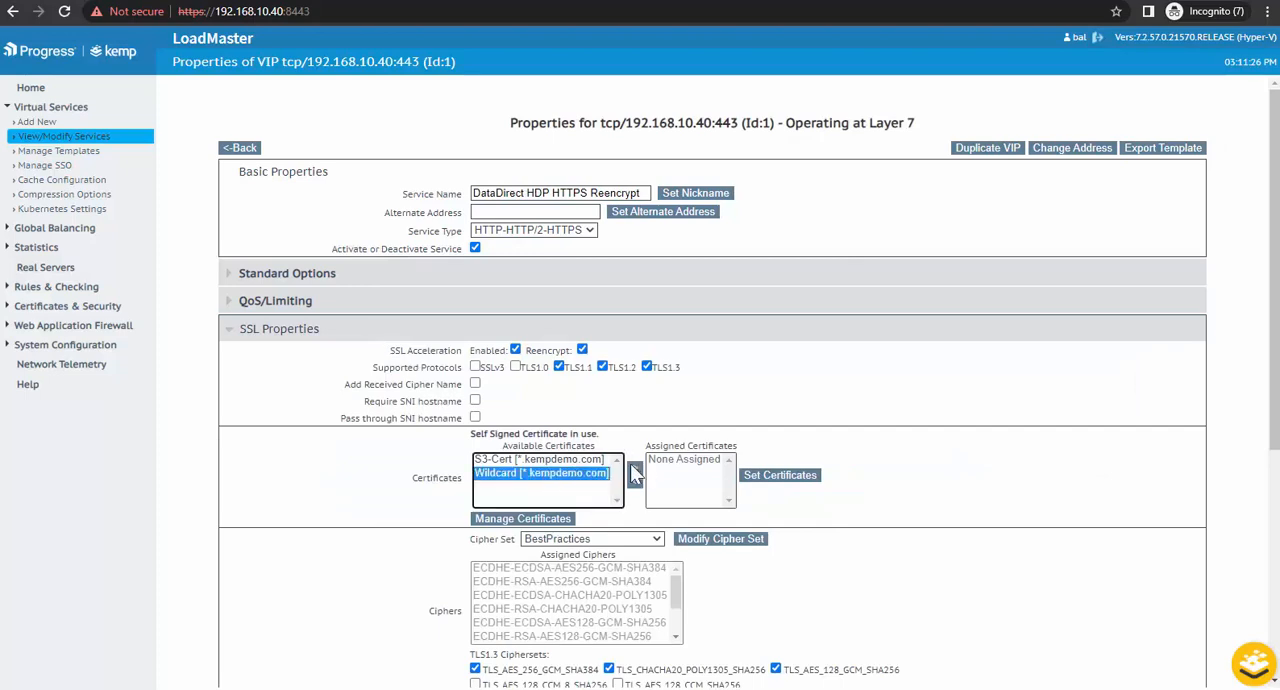
click(636, 475)
click(822, 480)
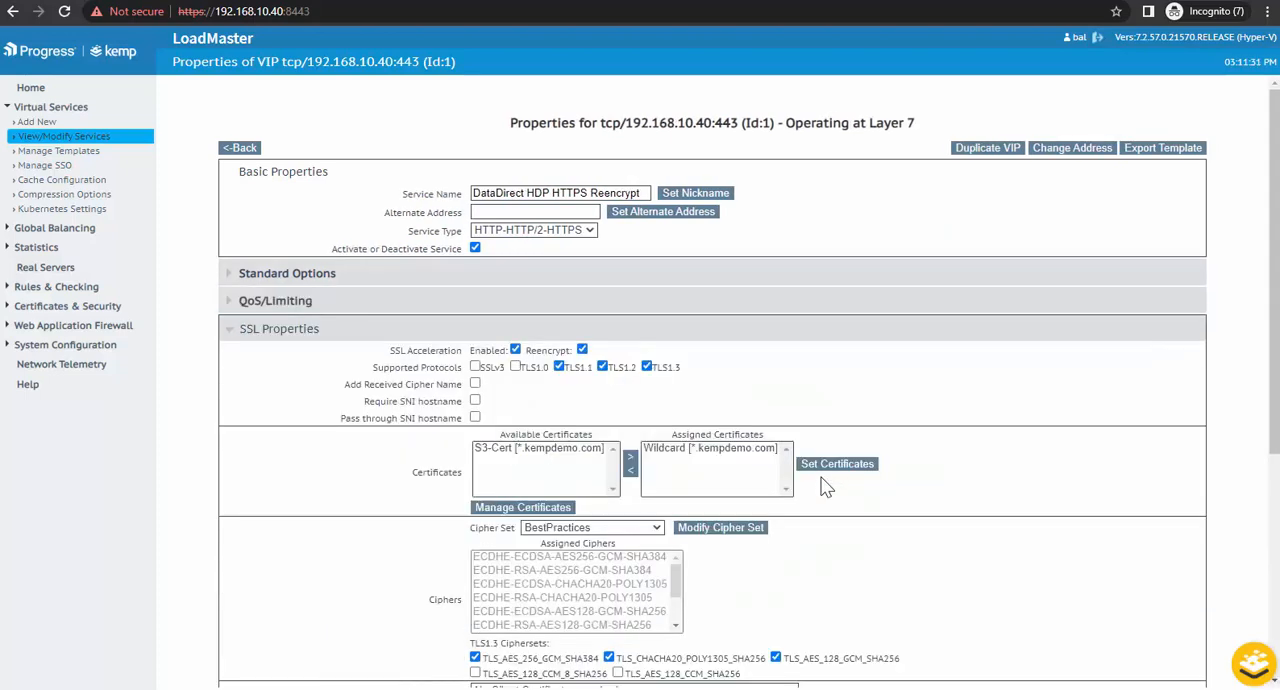
click(252, 326)
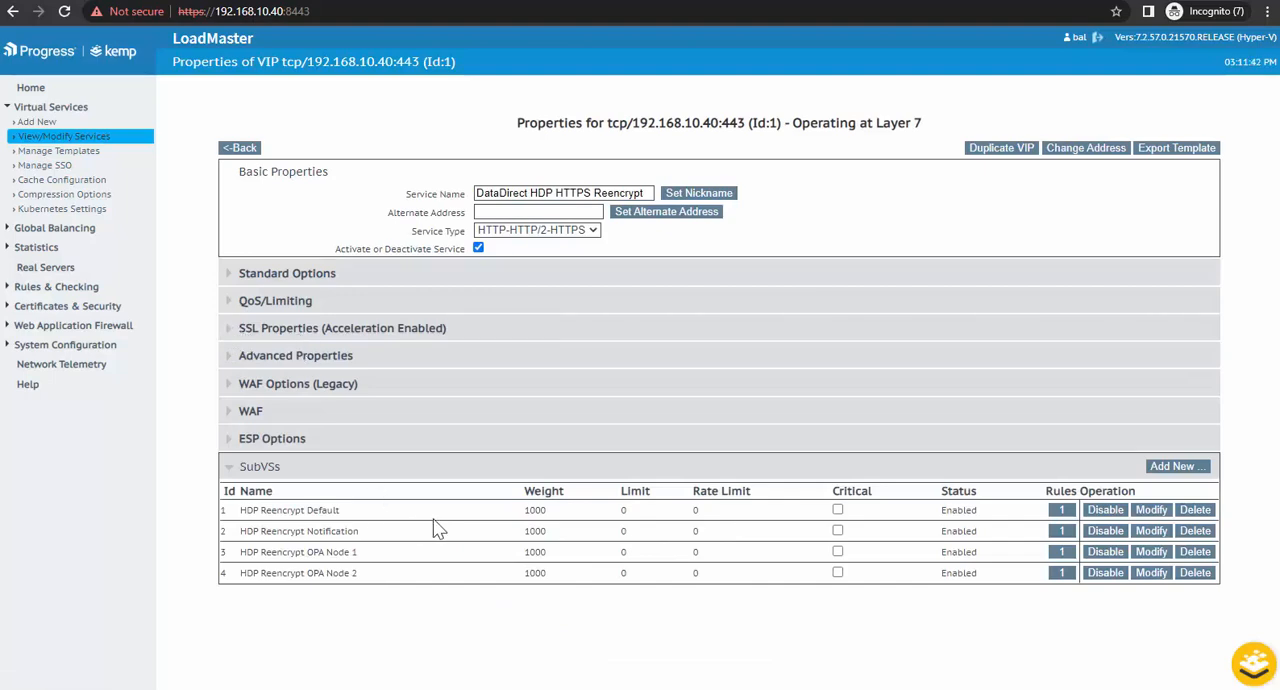
Step: Add real server 192.168.10.122 on port 8443 to the HDP Reencrypt Default SubVS
click(1152, 512)
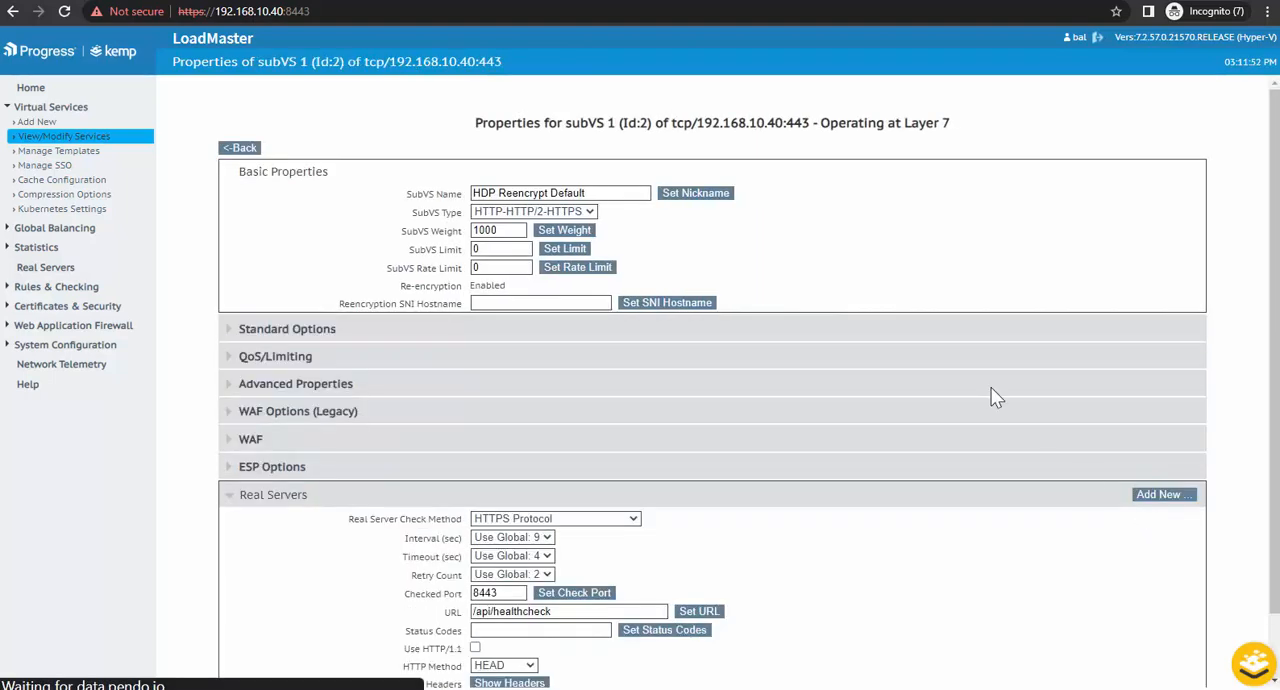
scroll(888, 330, down, 1)
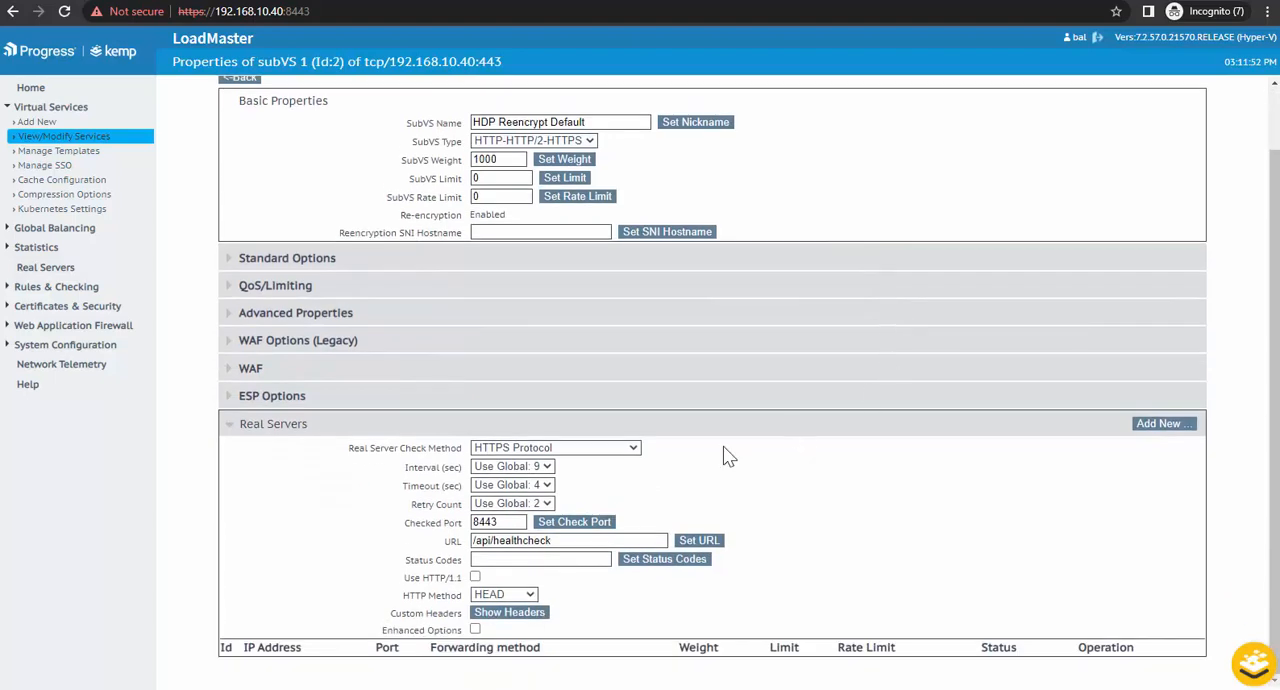
click(1165, 423)
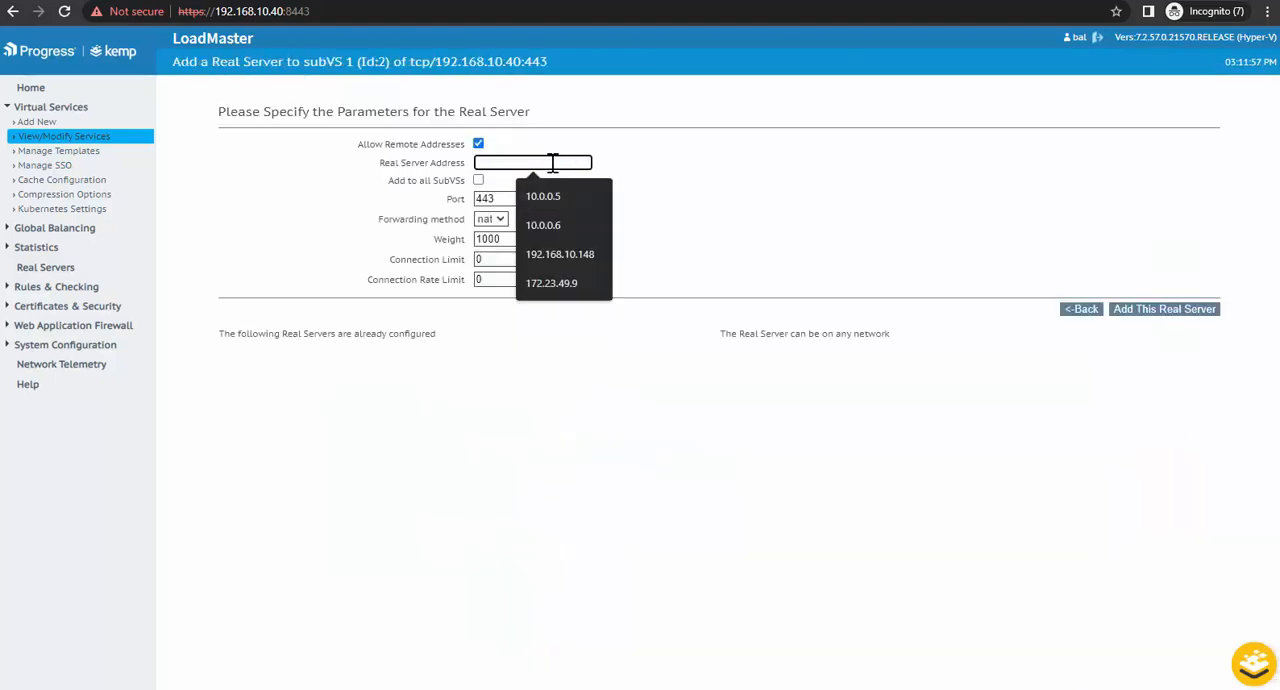
text(192.168.10.122)
key(Tab)
key(Tab)
text(8443)
click(1187, 318)
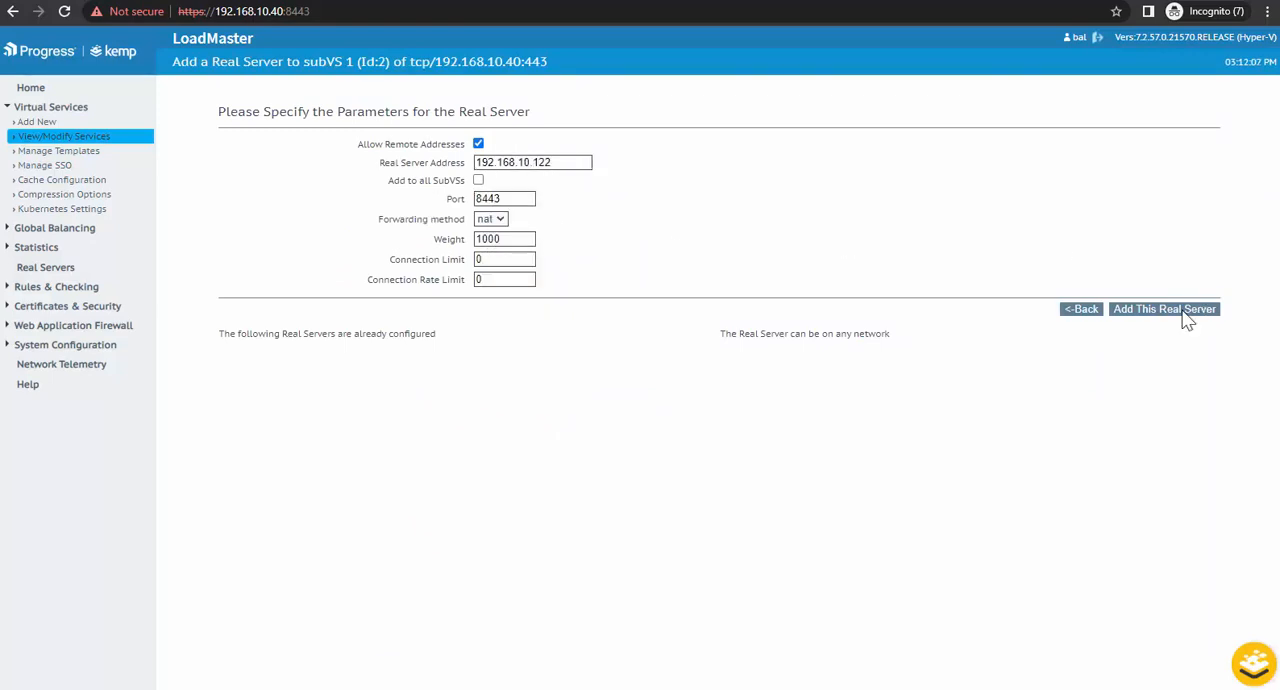
click(786, 107)
Step: Add a second real server, 192.168.10.152 on port 8443, to the same SubVS
text(192.168.10.152)
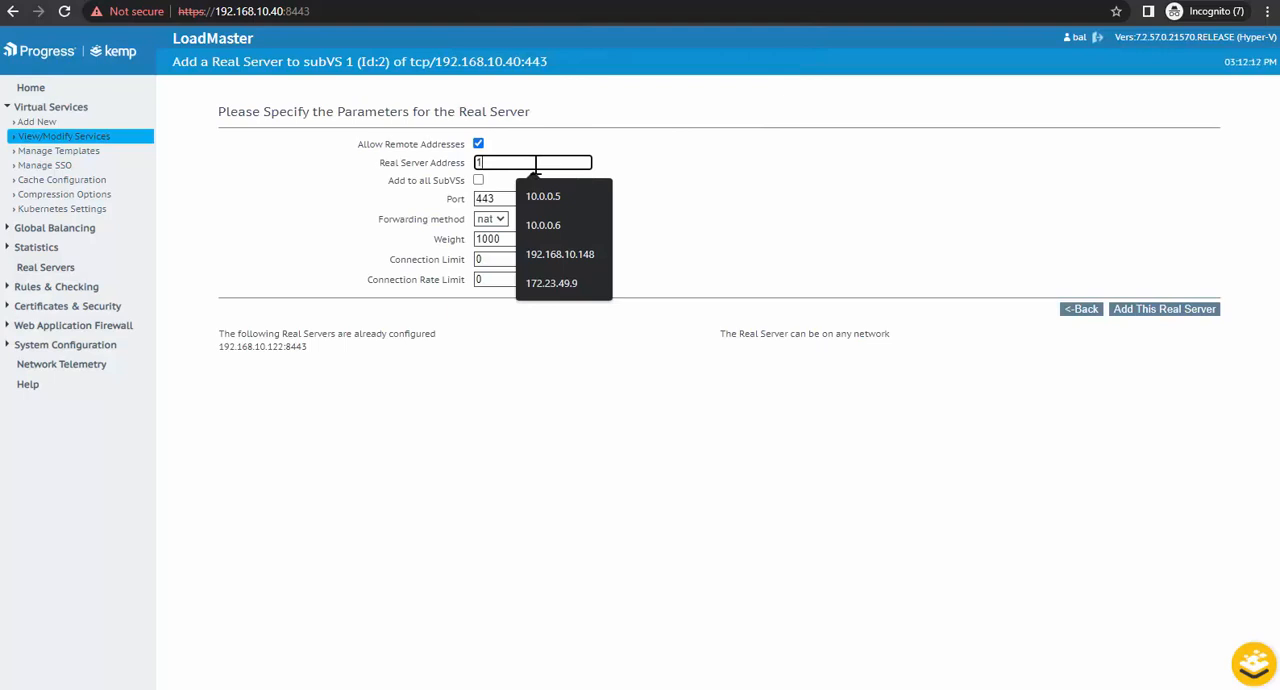
key(Tab)
key(Tab)
text(8443)
click(1157, 310)
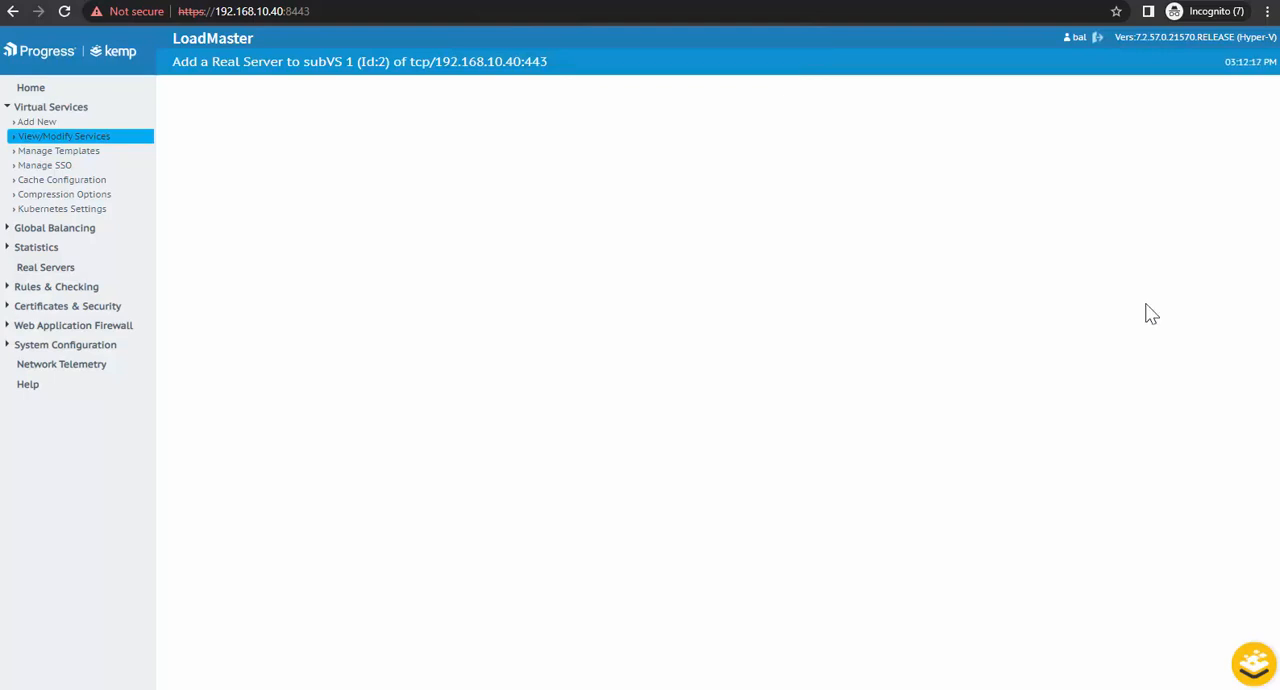
click(776, 106)
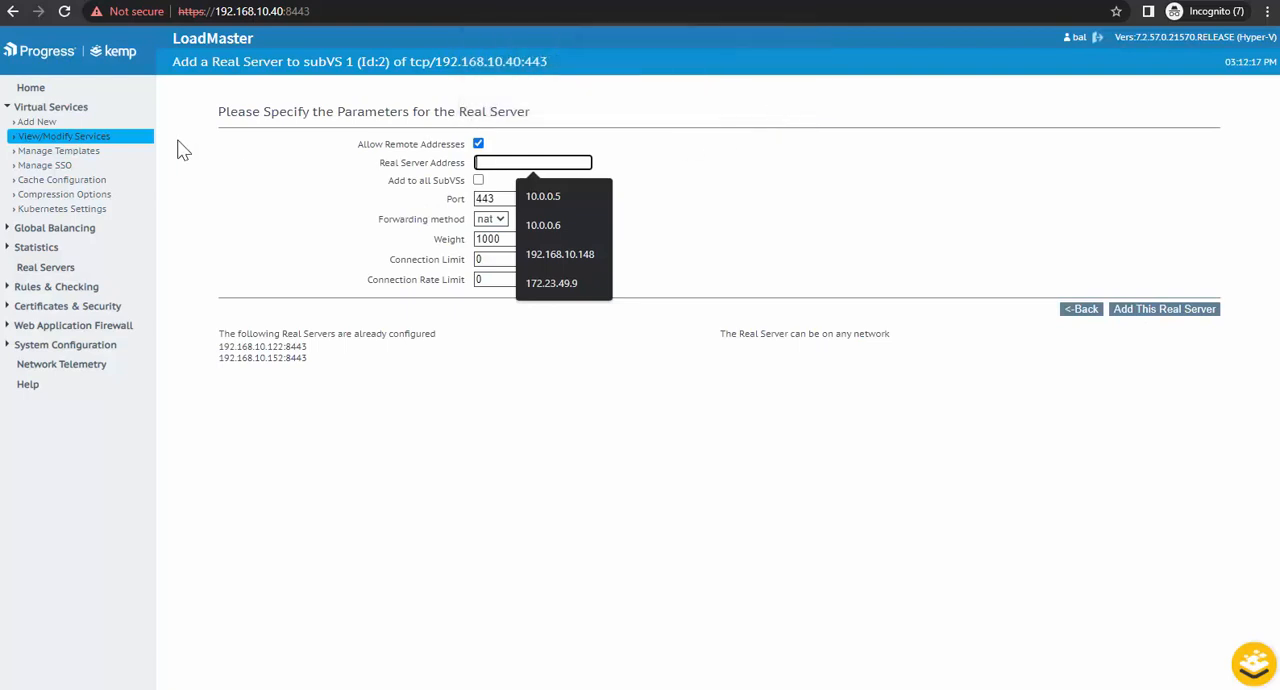
Step: Check the status of the 192.168.10.40:443 virtual service and of the real servers in each of its SubVSs
click(90, 143)
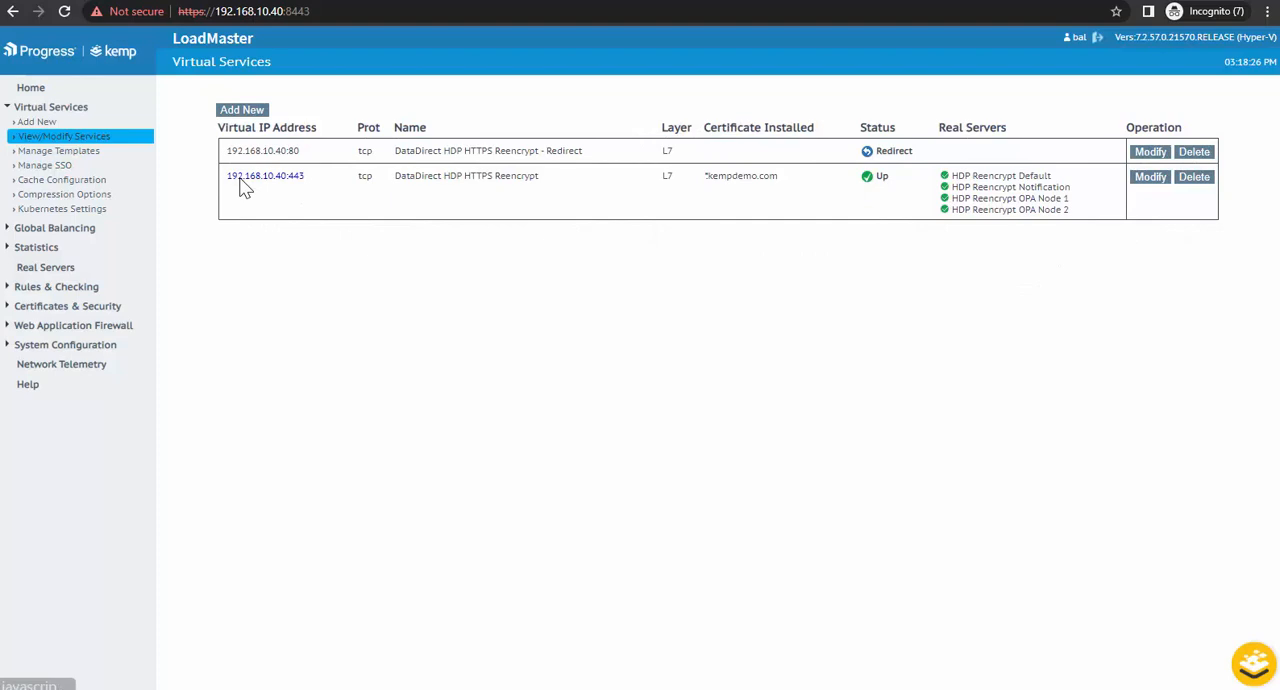
click(244, 189)
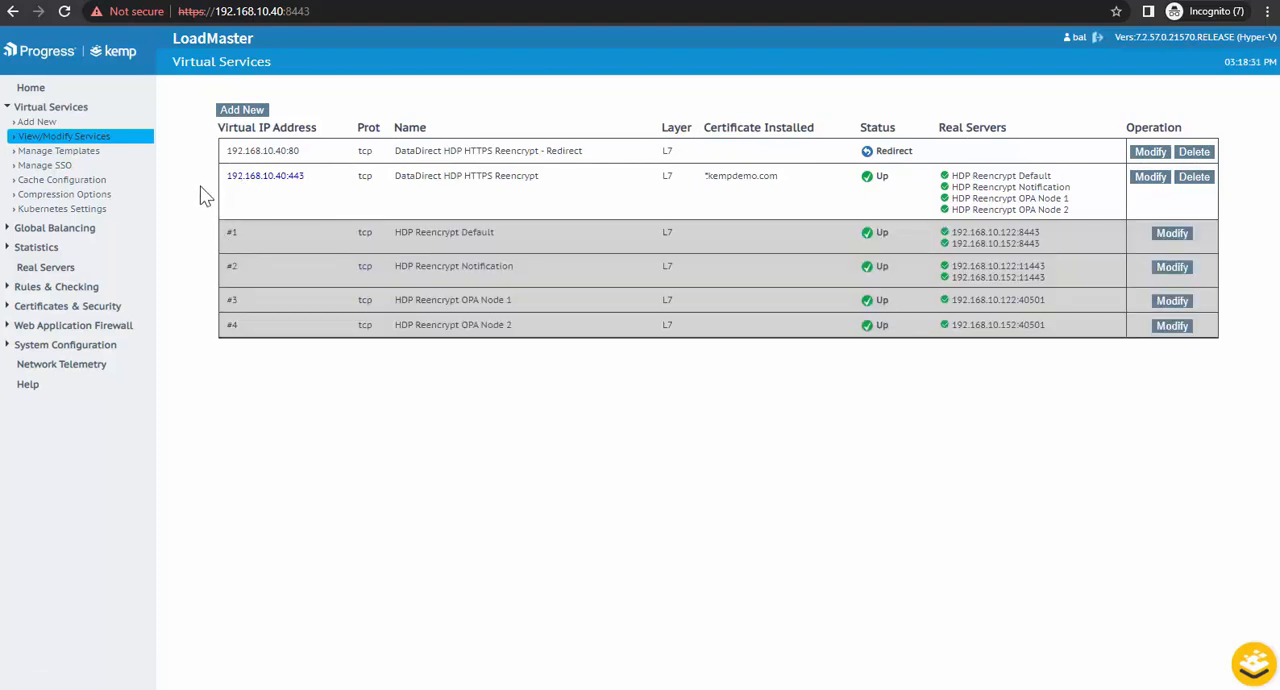
Step: Set the match string of content rule opa_node1_18219 to /^\/connect\/opa_ip-192.168.10.122_40501\/* and save the rule
click(14, 289)
click(33, 305)
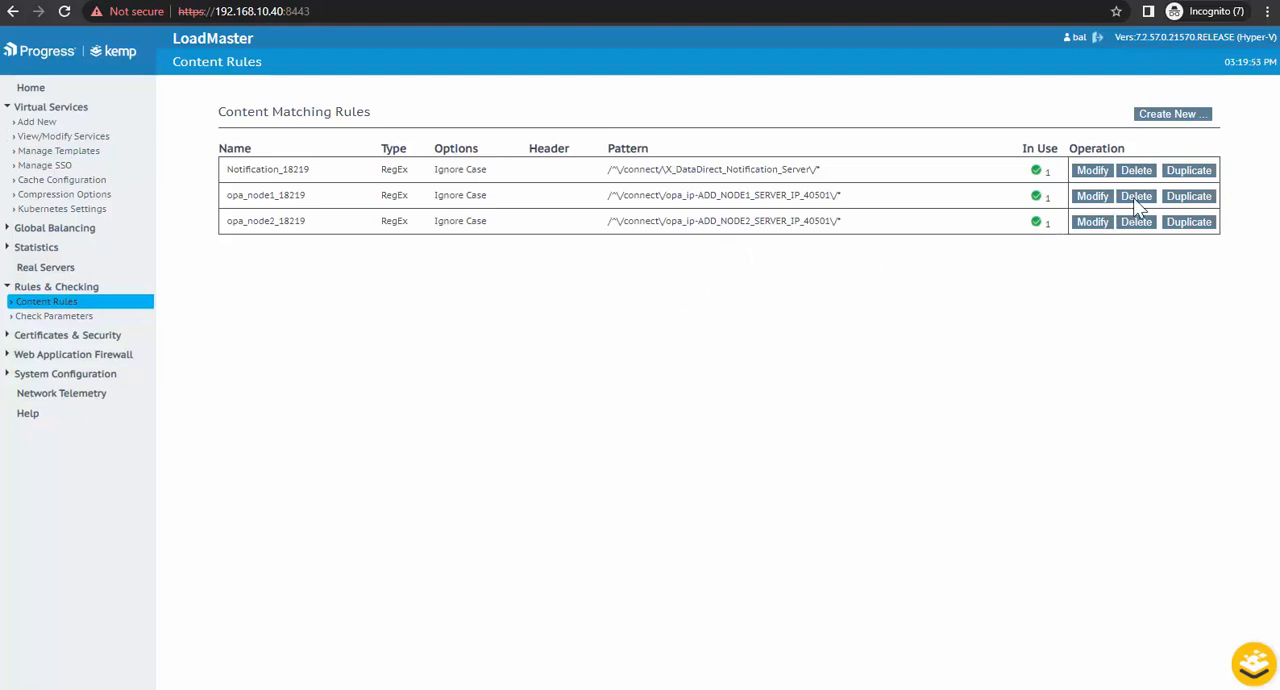
click(1087, 198)
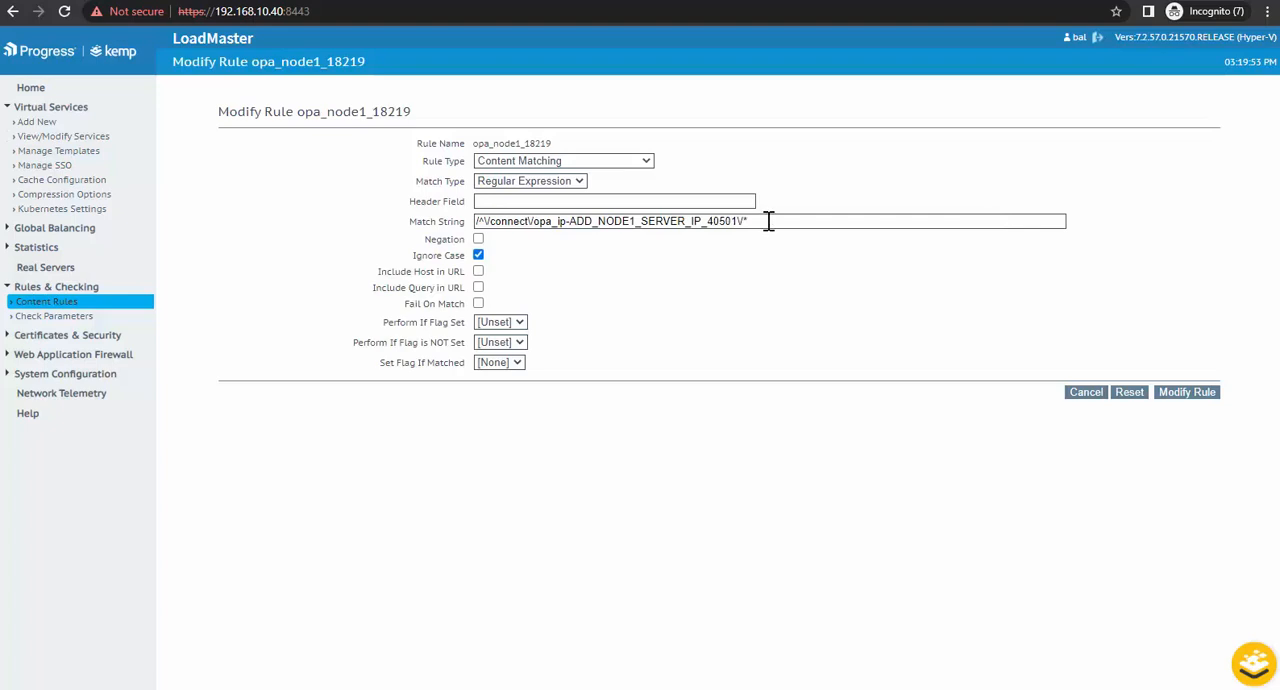
drag(766, 217, 400, 210)
text(/^\/connect\/opa_ip-192.168.10.122_40501\/*)
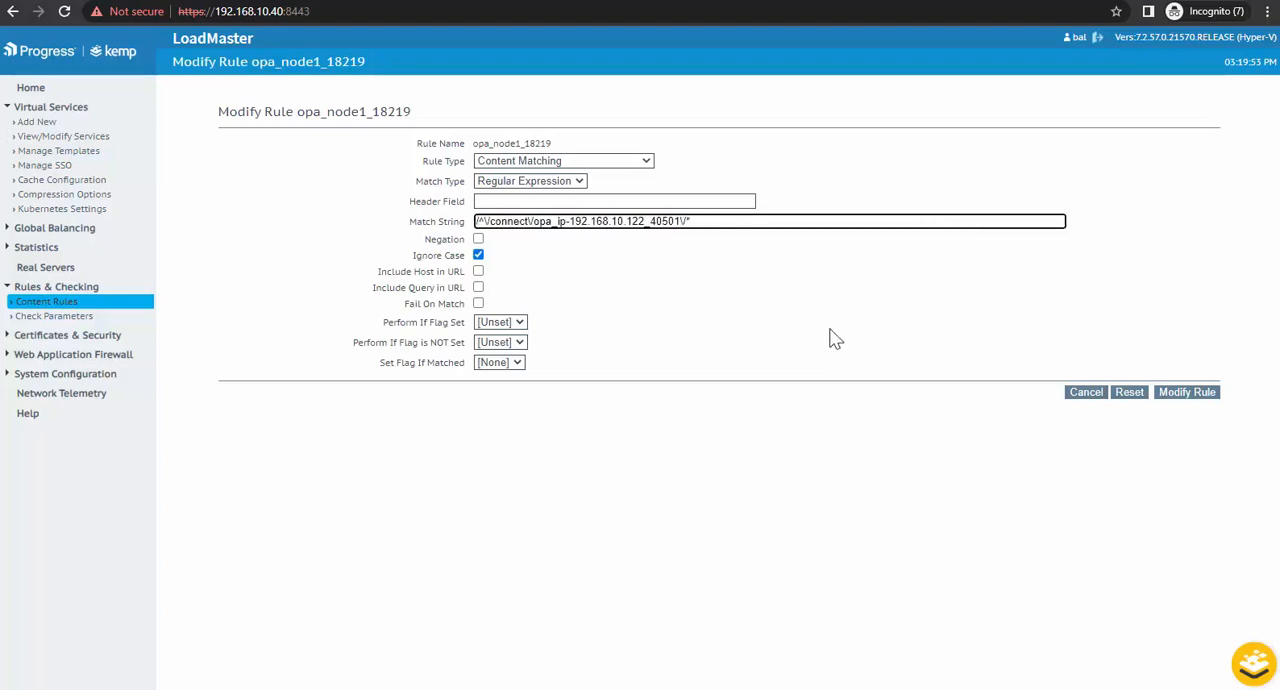
click(1192, 396)
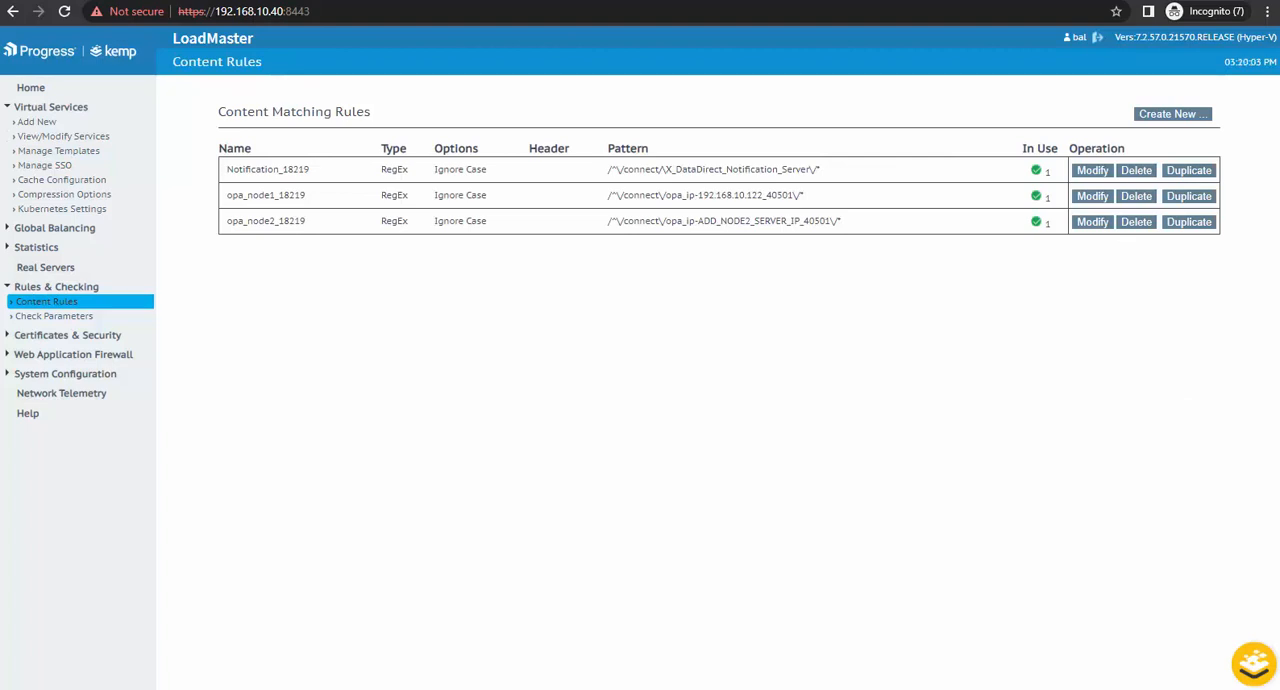
Step: Set content rule opa_node2_18219's match string to /^\/connect\/opa_ip-192.168.10.152_40501\/*, save it, and return to the virtual services list
click(1094, 223)
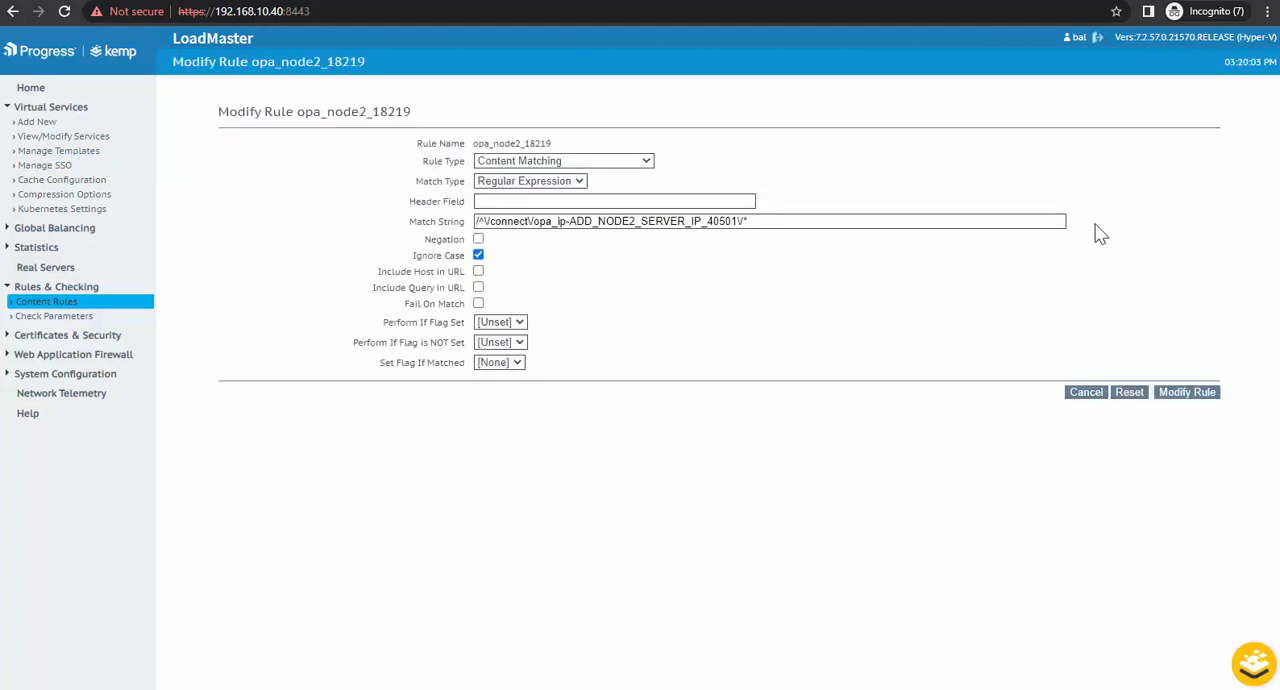
click(626, 224)
key(ctrl+a)
text(/^\/connect\/opa_ip-192.168.10.152_40501\/*)
click(1178, 394)
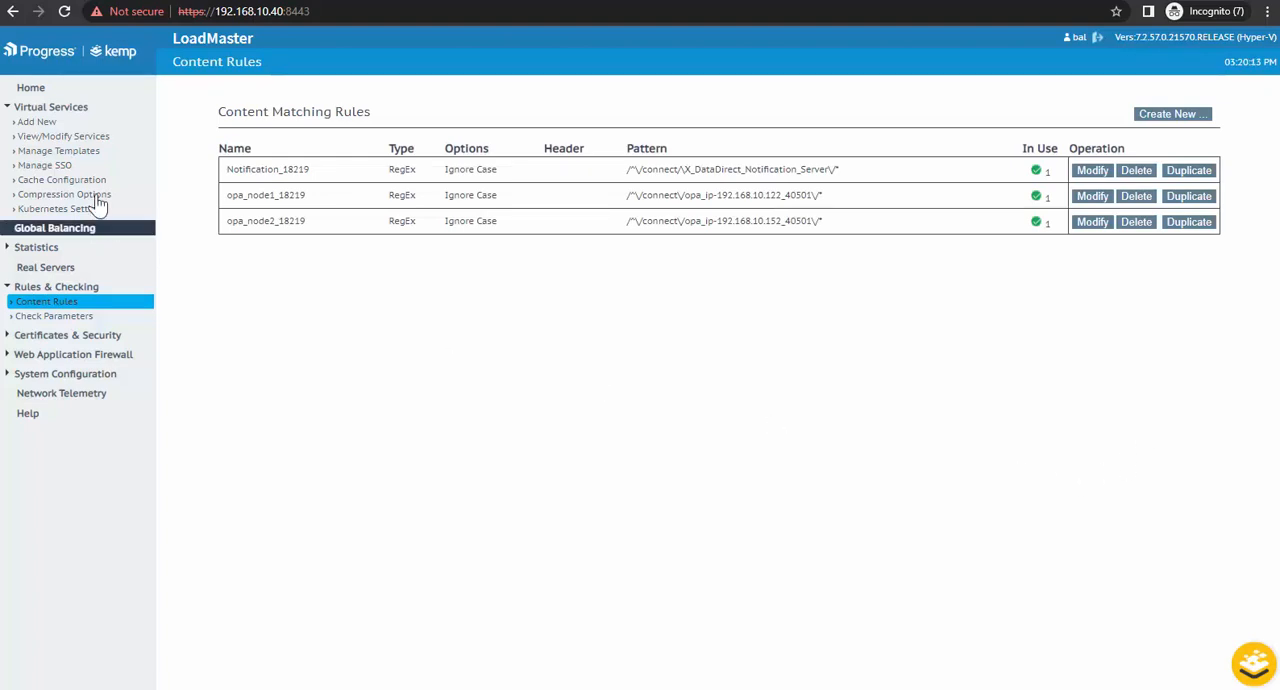
click(65, 137)
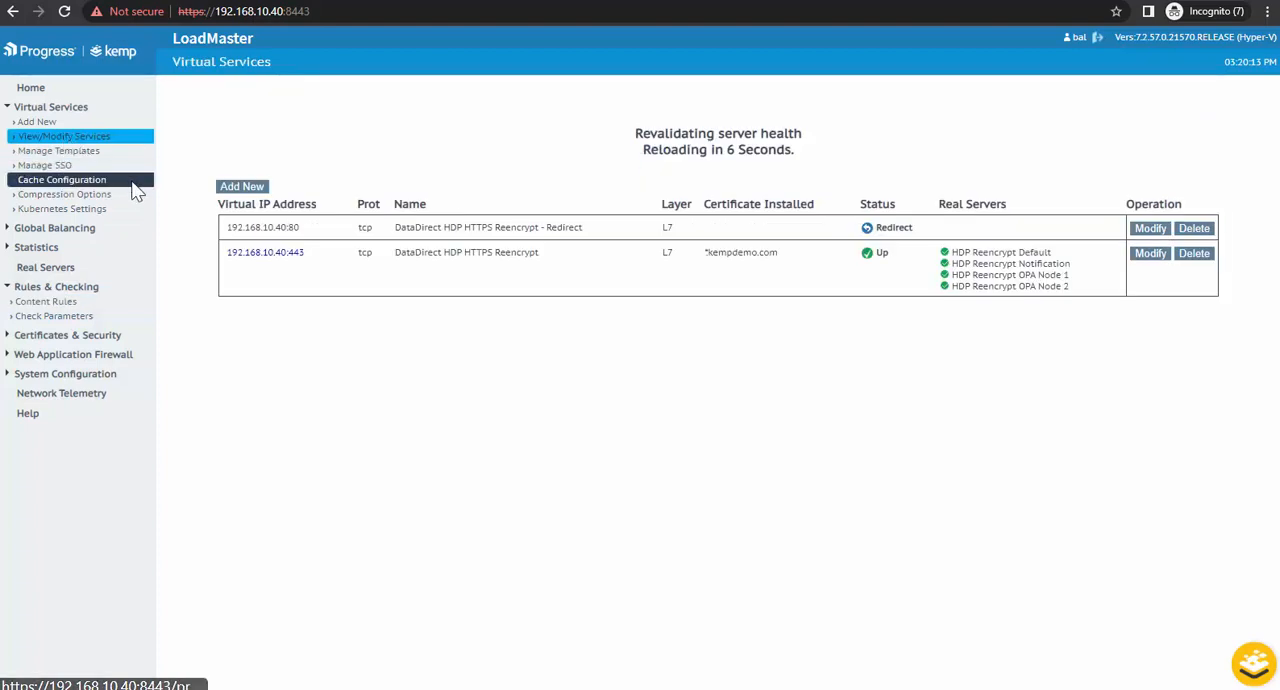